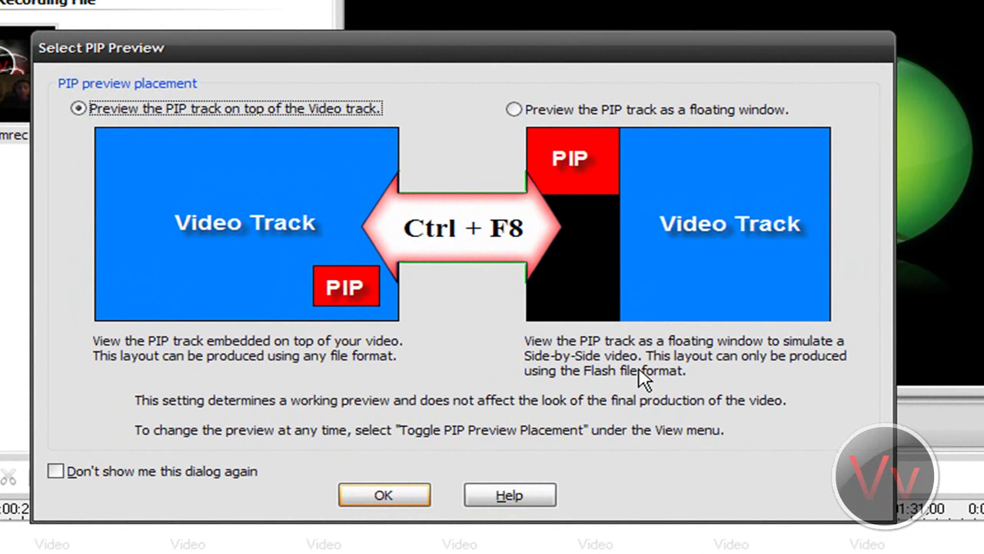
- Move the Select PIP Preview dialog out of the way
{"action": "left_click_drag", "start_coordinate": [227, 56], "coordinate": [353, 73]}
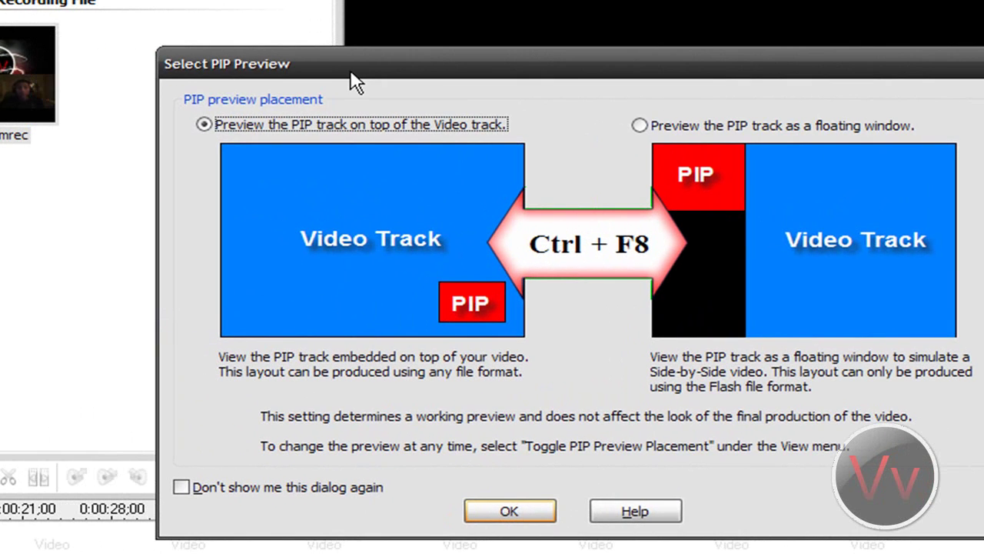
{"action": "left_click_drag", "start_coordinate": [265, 66], "coordinate": [150, 1]}
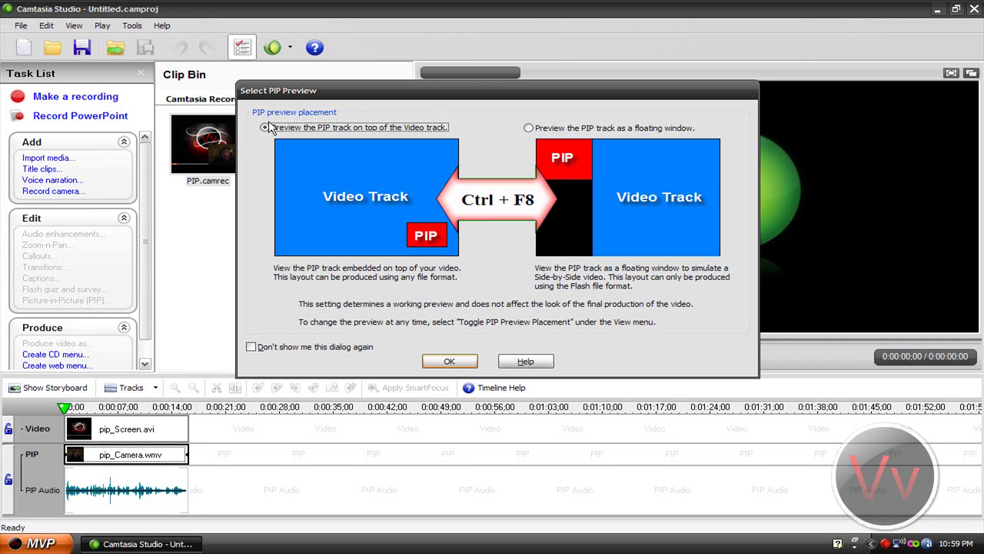
- Keep the PIP embedded over the video and set editing dimensions to 1280 × 800
{"action": "left_click", "coordinate": [469, 362]}
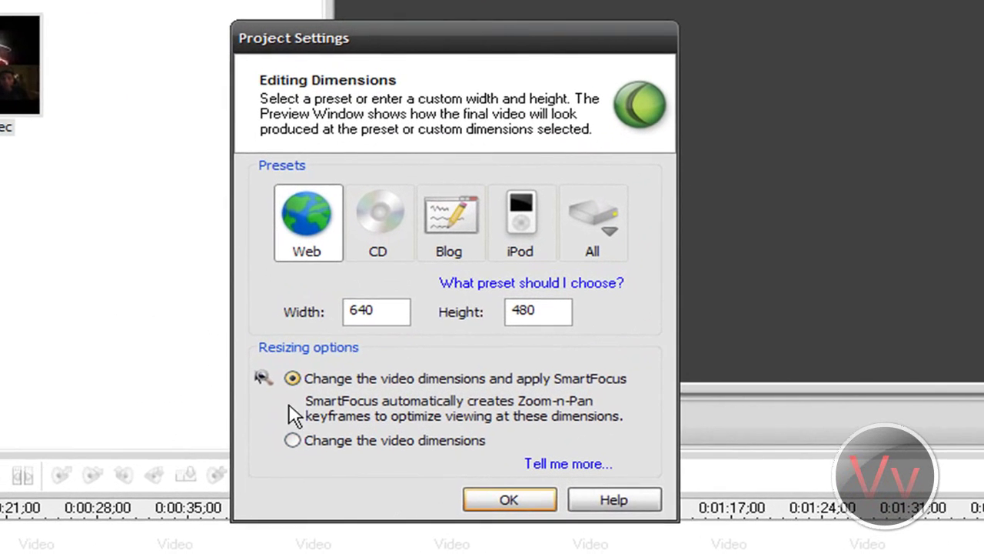
{"action": "type", "text": "1280"}
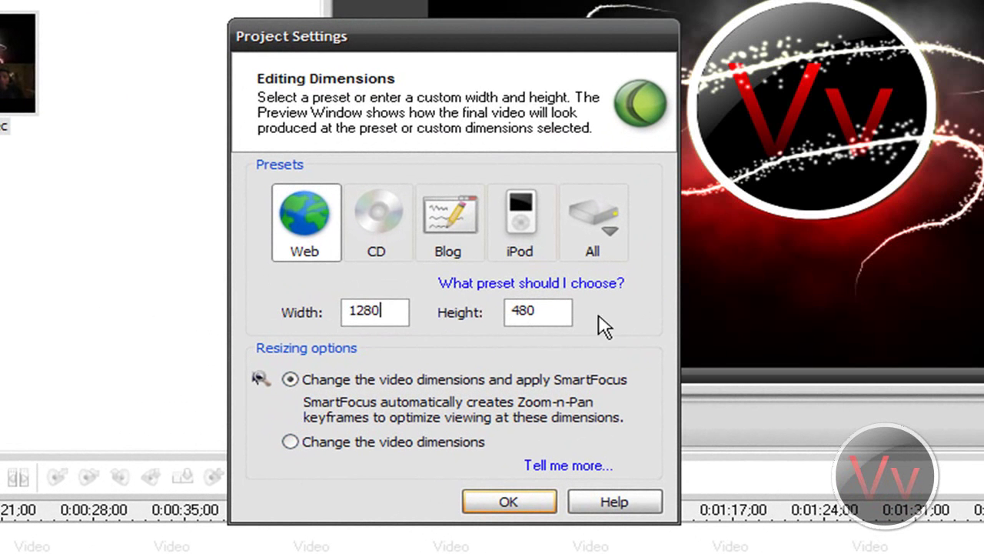
{"action": "double_click", "coordinate": [547, 319]}
{"action": "type", "text": "800"}
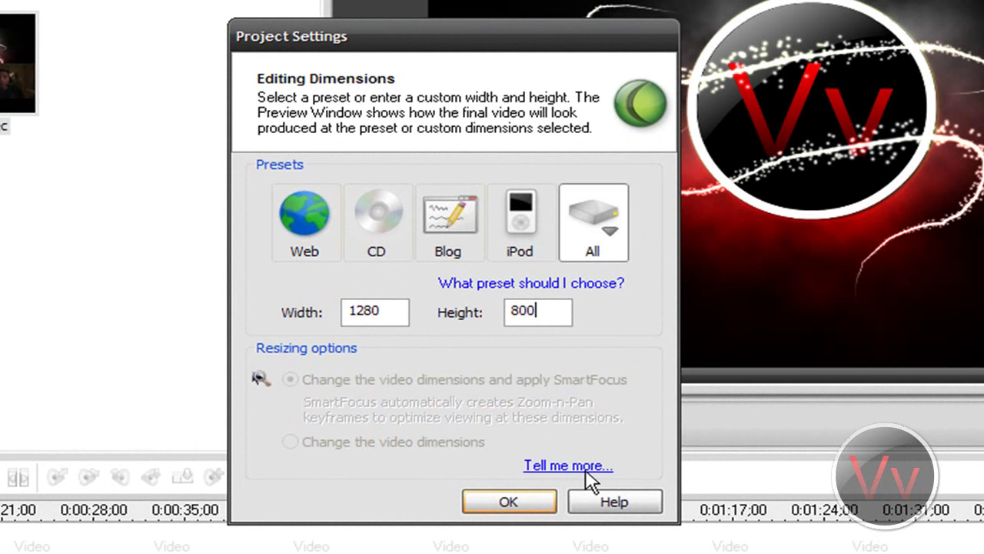
{"action": "left_click", "coordinate": [507, 501]}
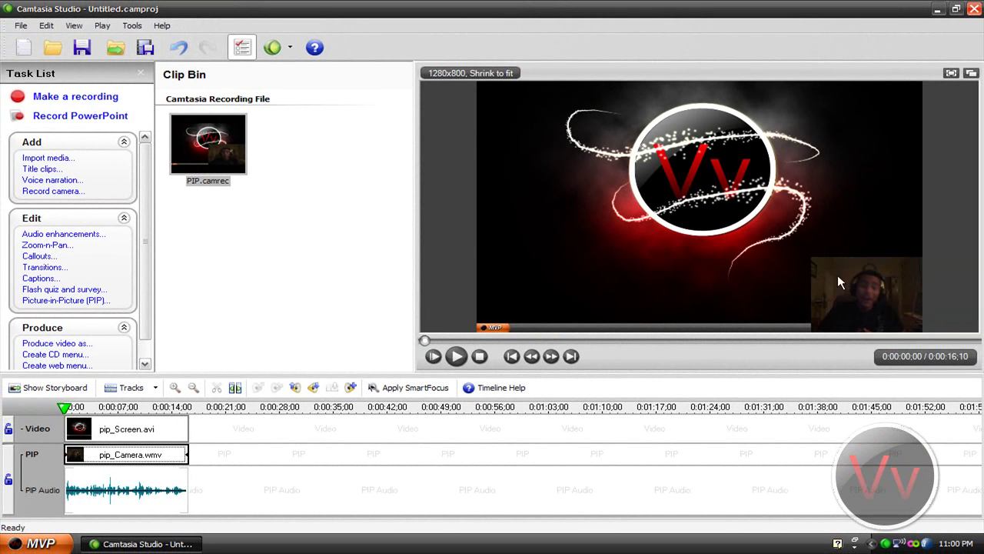
- Play and stop the preview, then select the pip_Camera.wmv clip on the timeline
{"action": "left_click", "coordinate": [459, 357]}
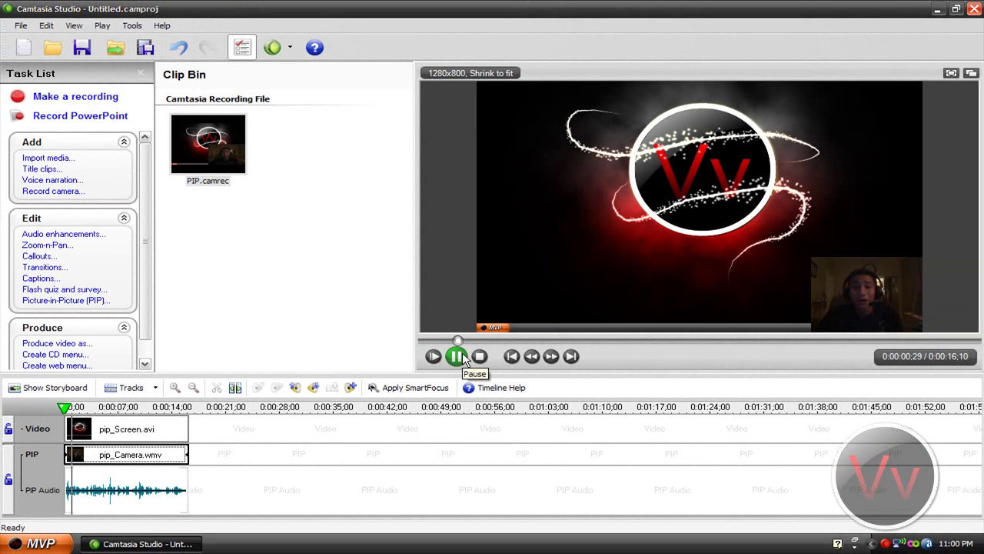
{"action": "left_click", "coordinate": [463, 358]}
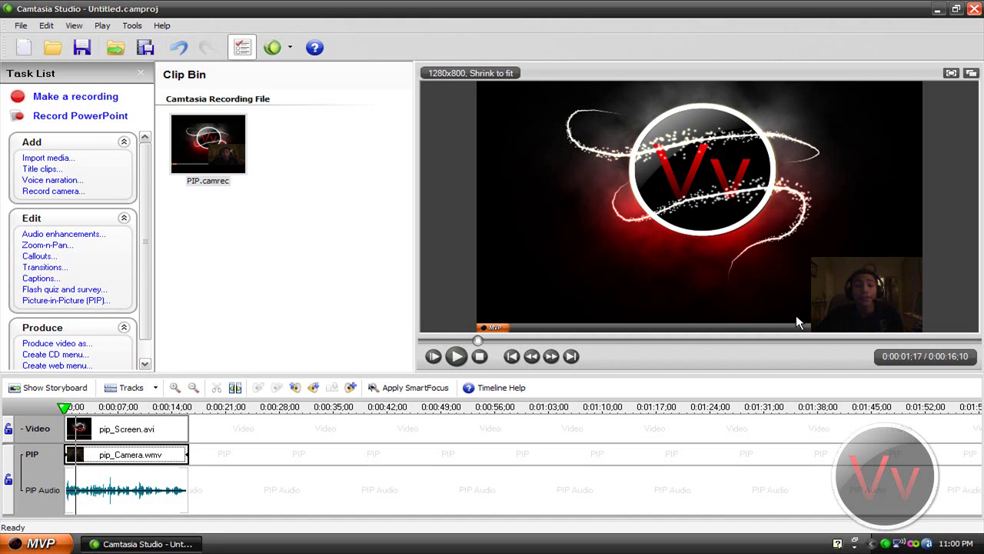
{"action": "left_click", "coordinate": [121, 459]}
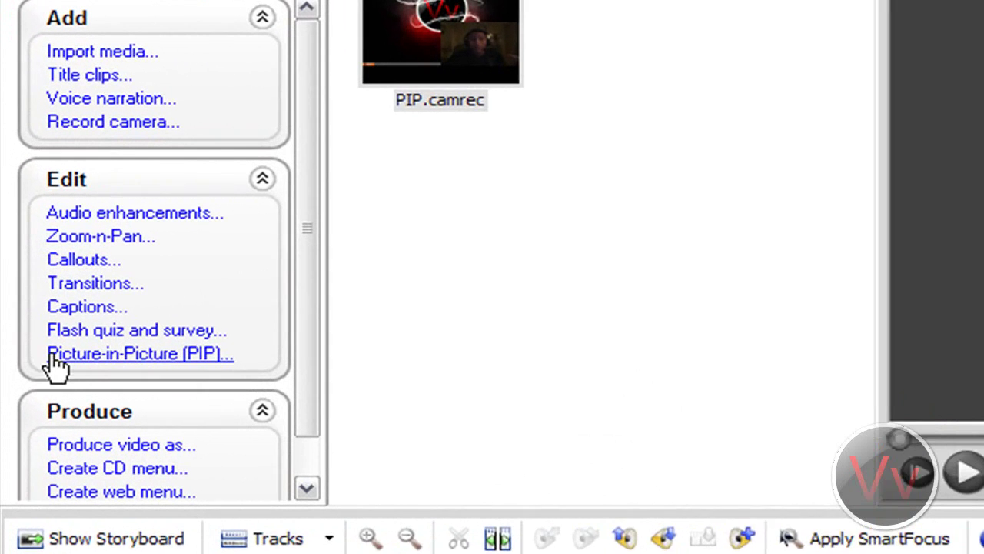
- Open pip_Camera.wmv's PIP properties from the Picture-in-Picture task pane for editing
{"action": "left_click", "coordinate": [215, 363]}
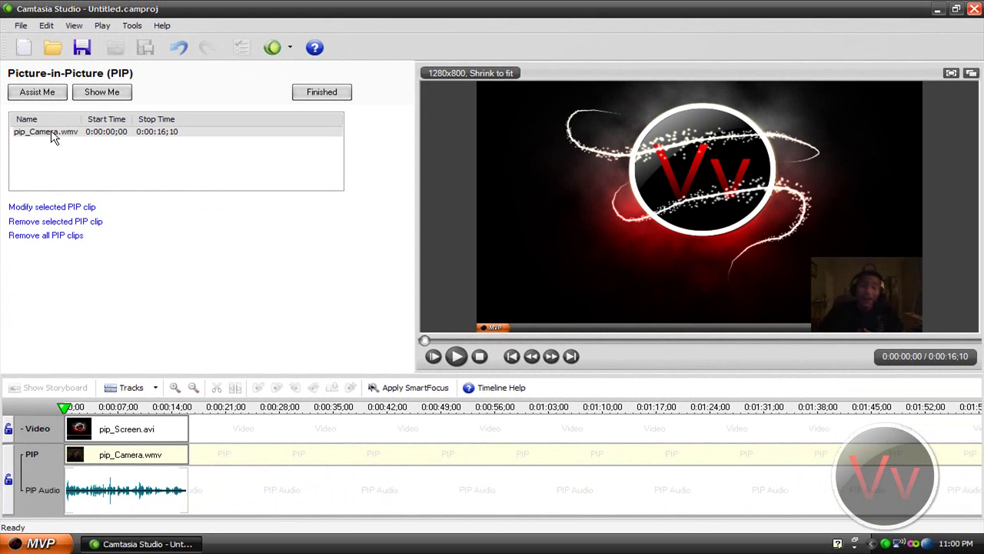
{"action": "left_click", "coordinate": [53, 136]}
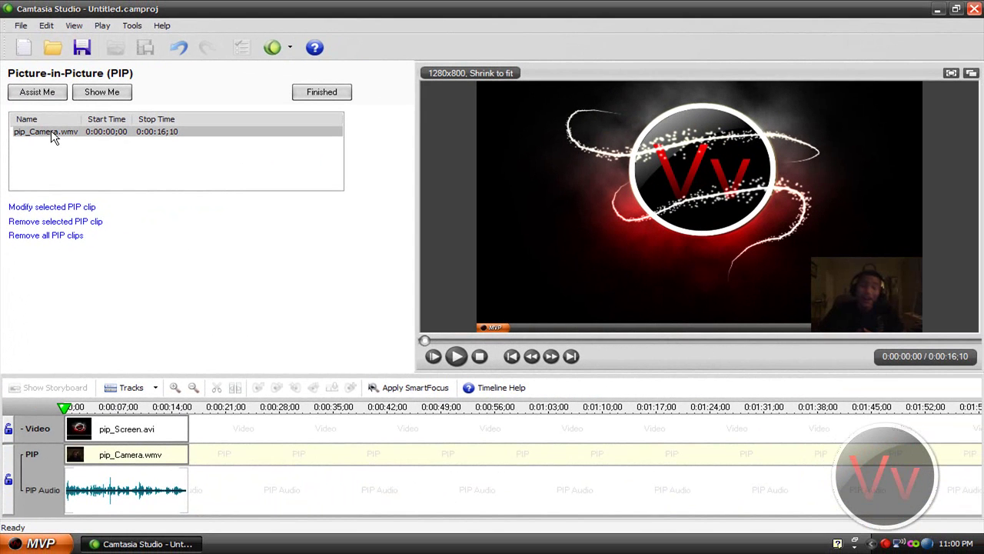
{"action": "left_click", "coordinate": [47, 207]}
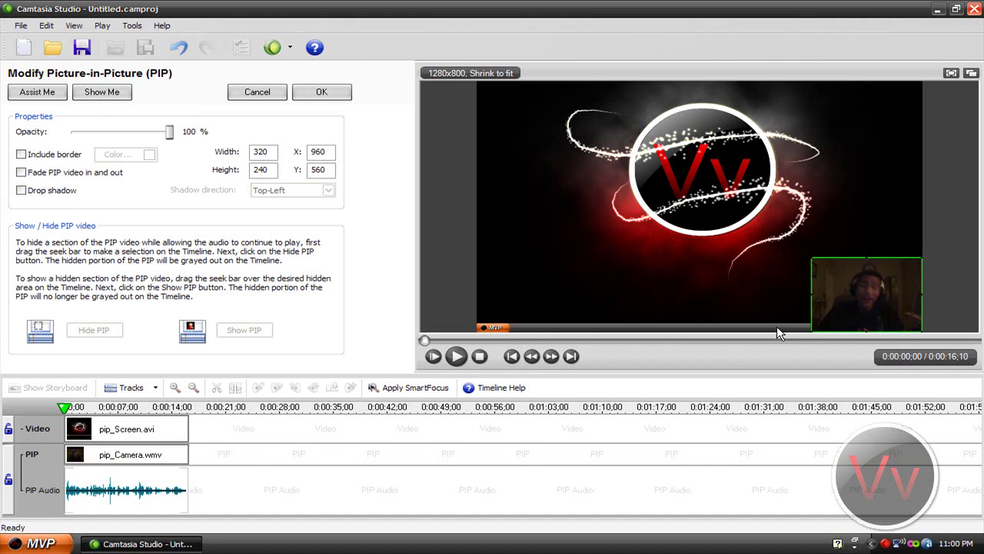
- Try the webcam in different corners, then leave it top-right at 367×275 (X 913, Y 0)
{"action": "left_click_drag", "start_coordinate": [863, 300], "coordinate": [528, 122]}
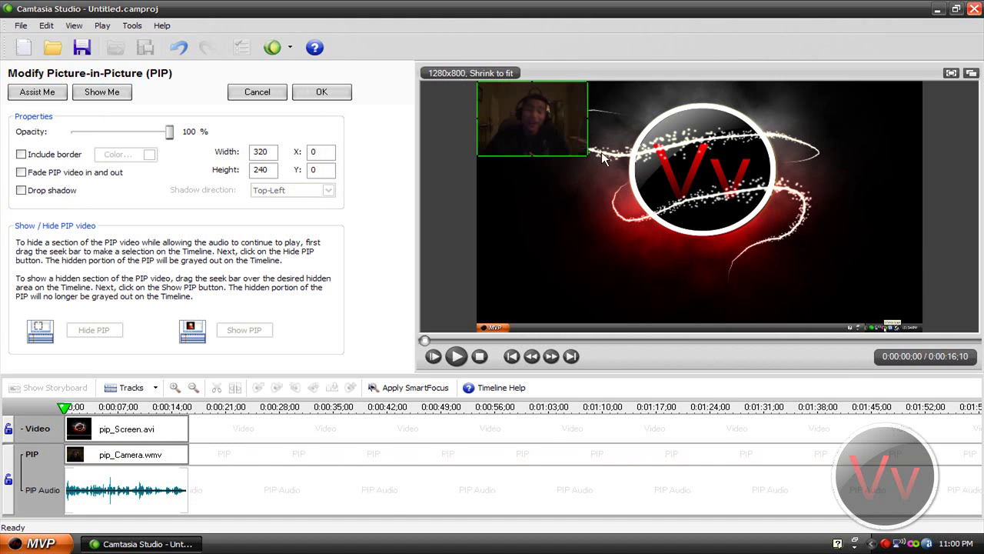
{"action": "mouse_move", "coordinate": [588, 156]}
{"action": "left_mouse_down"}
{"action": "mouse_move", "coordinate": [723, 249]}
{"action": "mouse_move", "coordinate": [583, 159]}
{"action": "left_mouse_up"}
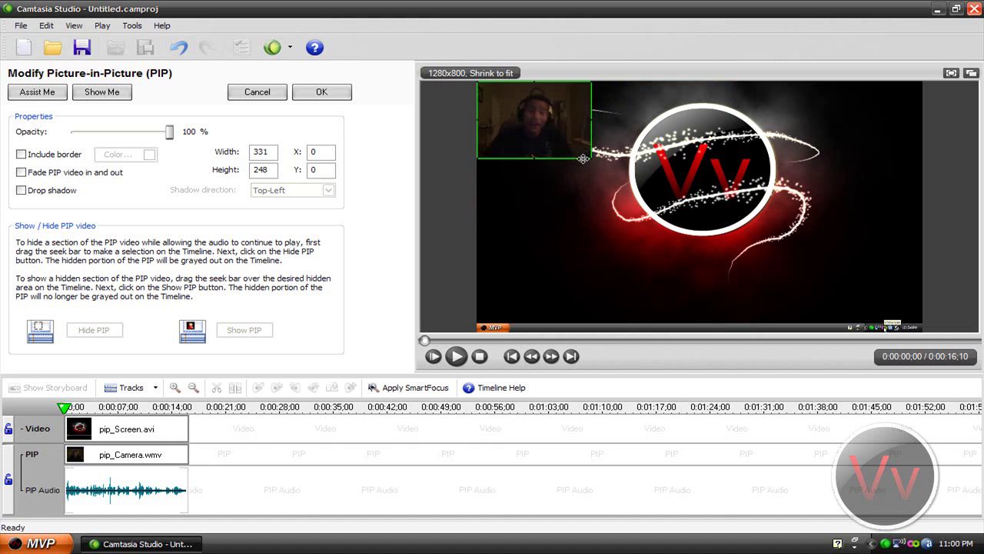
{"action": "left_click_drag", "start_coordinate": [522, 138], "coordinate": [850, 311]}
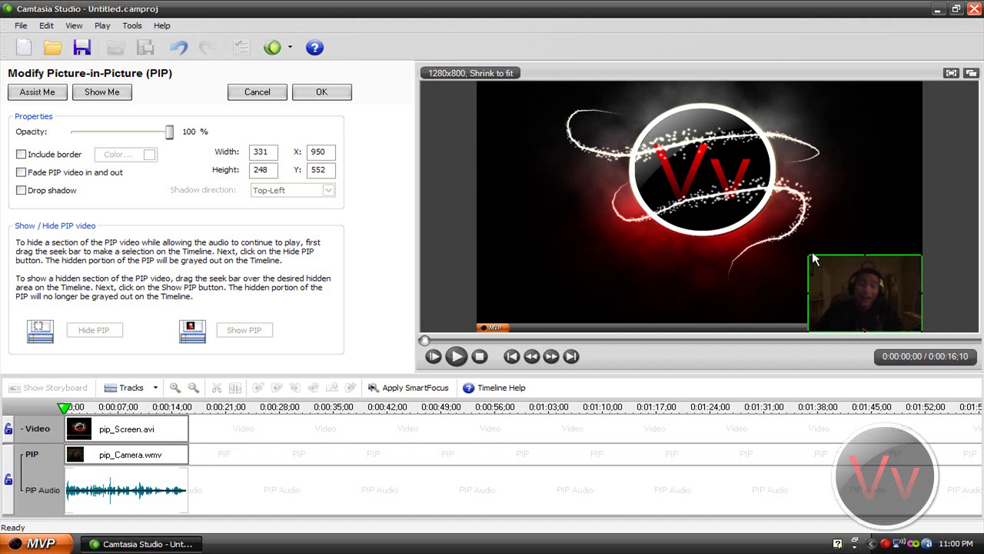
{"action": "left_click_drag", "start_coordinate": [850, 284], "coordinate": [577, 300]}
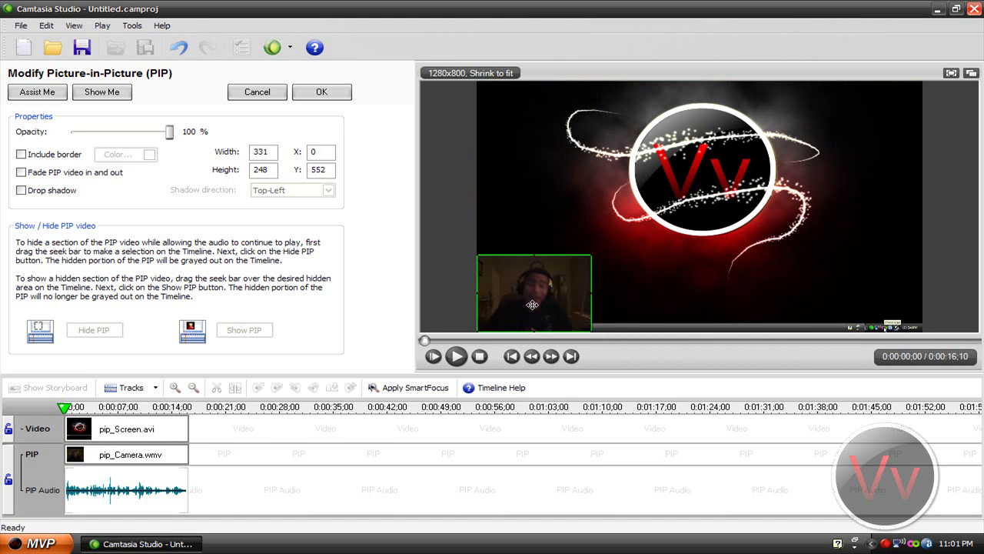
{"action": "left_click_drag", "start_coordinate": [758, 240], "coordinate": [889, 90]}
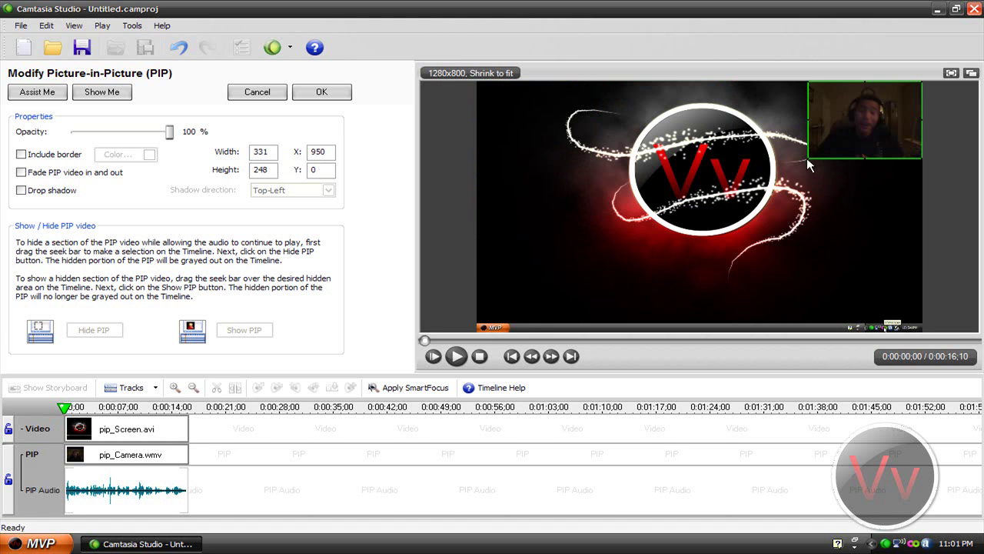
{"action": "left_click_drag", "start_coordinate": [807, 158], "coordinate": [795, 167]}
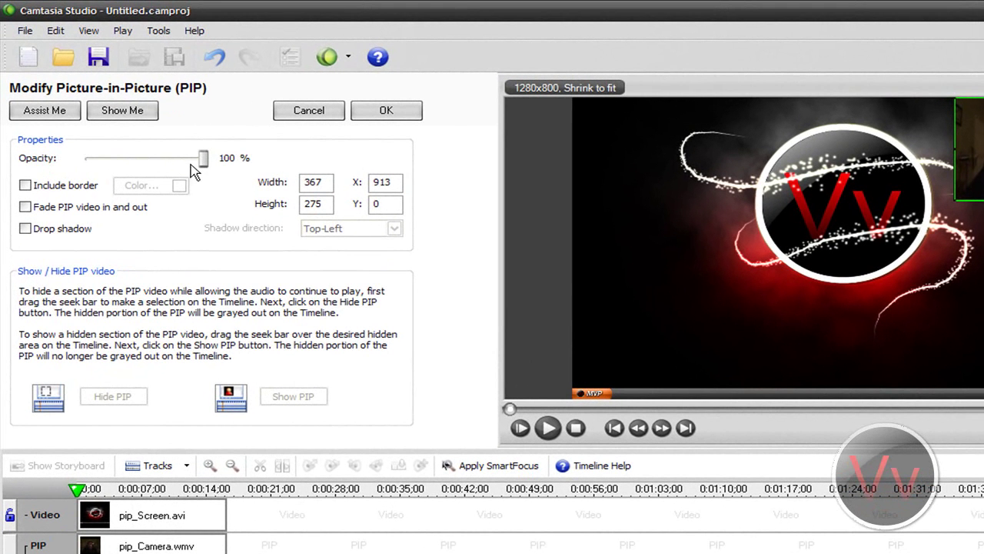
- Set the webcam opacity to 75%, leave the border off, and enable fade in and out
{"action": "left_click_drag", "start_coordinate": [203, 159], "coordinate": [148, 166]}
{"action": "left_click_drag", "start_coordinate": [149, 169], "coordinate": [146, 168]}
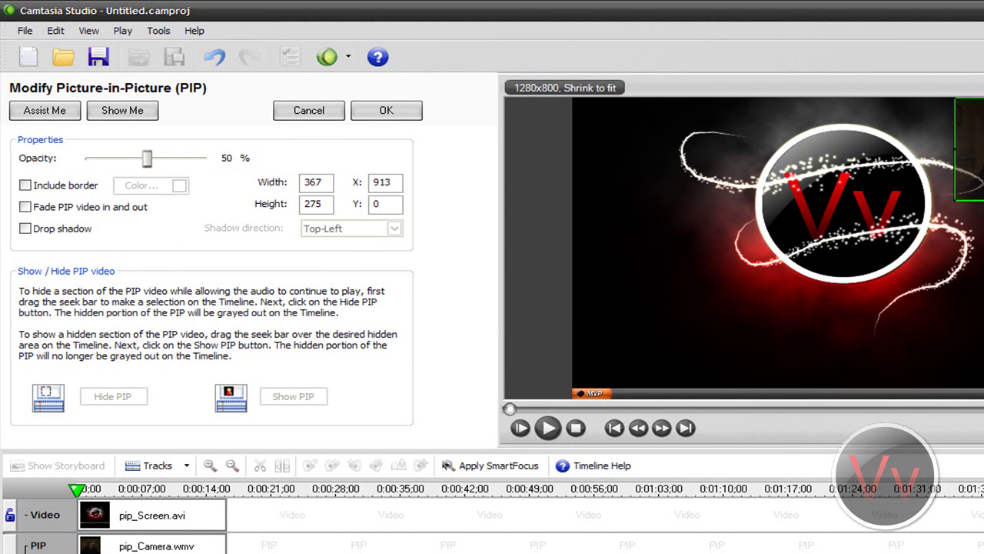
{"action": "left_click_drag", "start_coordinate": [148, 160], "coordinate": [175, 165]}
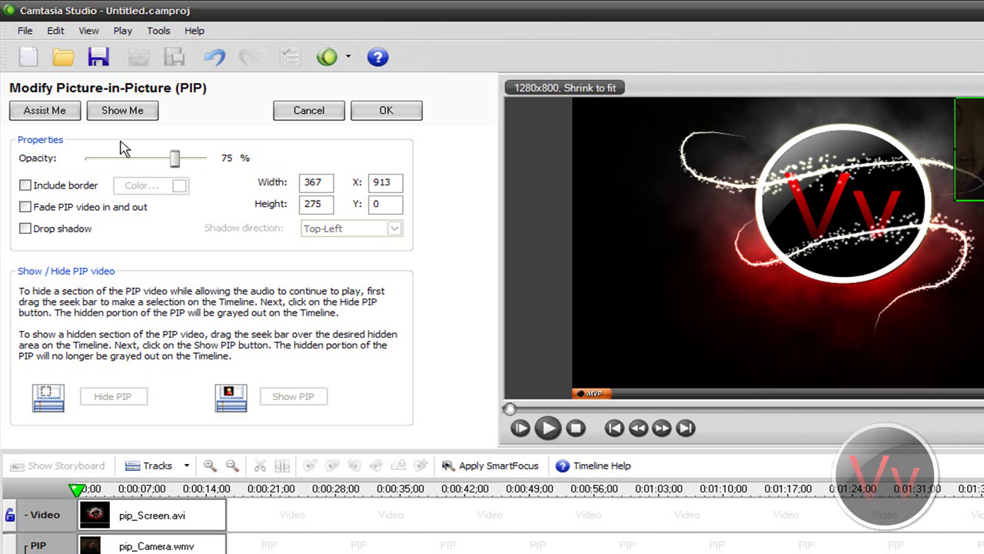
{"action": "left_click", "coordinate": [24, 186]}
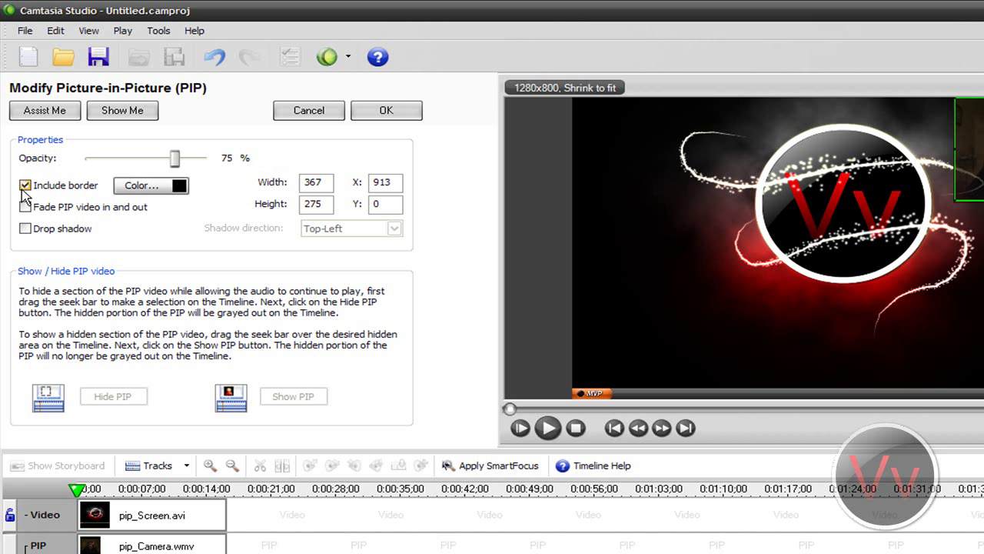
{"action": "left_click", "coordinate": [25, 185]}
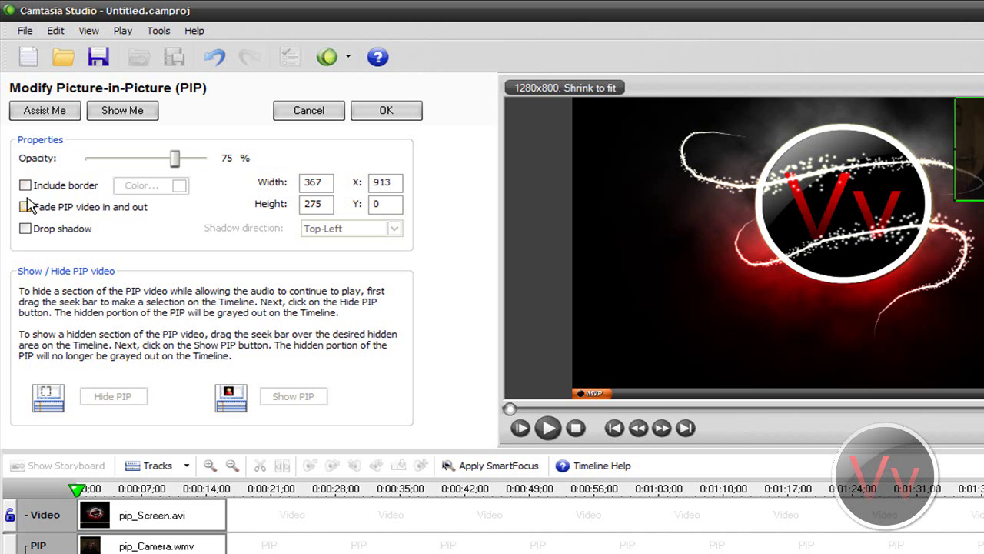
{"action": "left_click", "coordinate": [24, 208]}
- Apply the webcam property changes and check the preview playback
{"action": "left_click", "coordinate": [367, 118]}
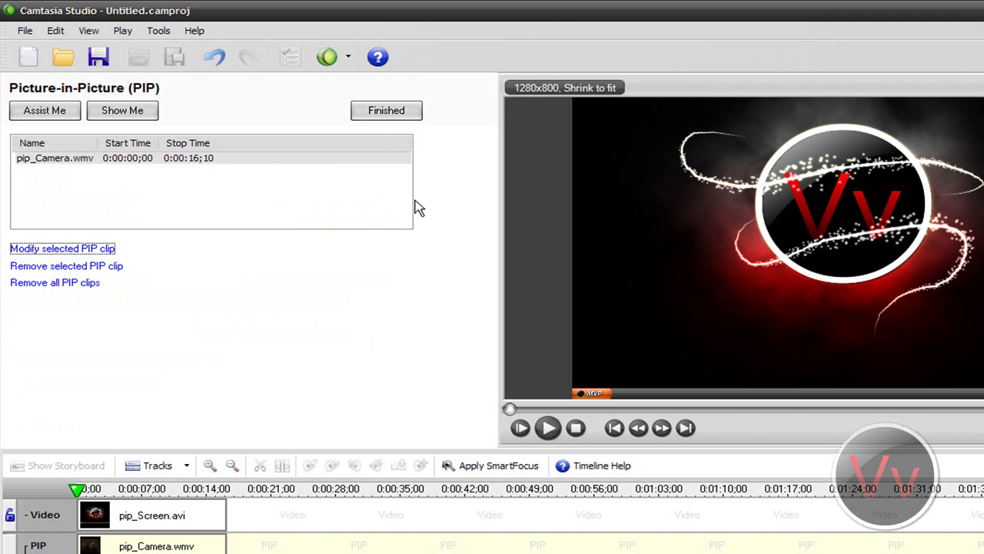
{"action": "left_click", "coordinate": [546, 441]}
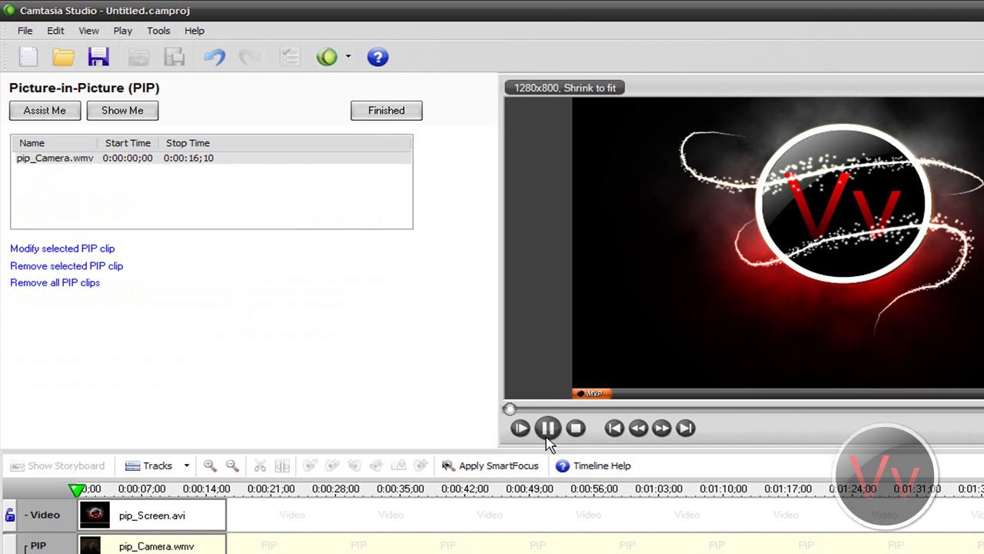
{"action": "left_click", "coordinate": [550, 433]}
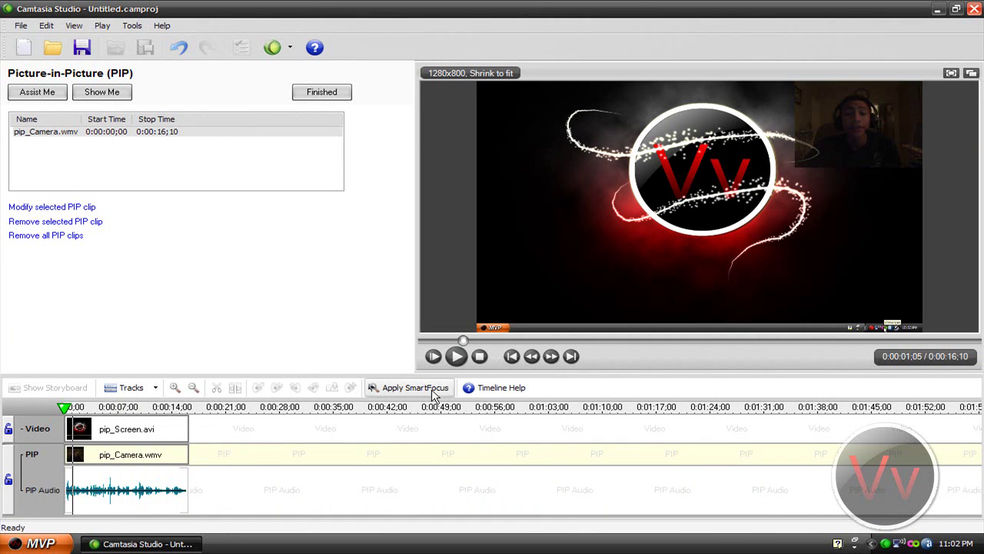
- Preview the webcam overlay again and place the playhead near 0:00:03
{"action": "left_click", "coordinate": [456, 357]}
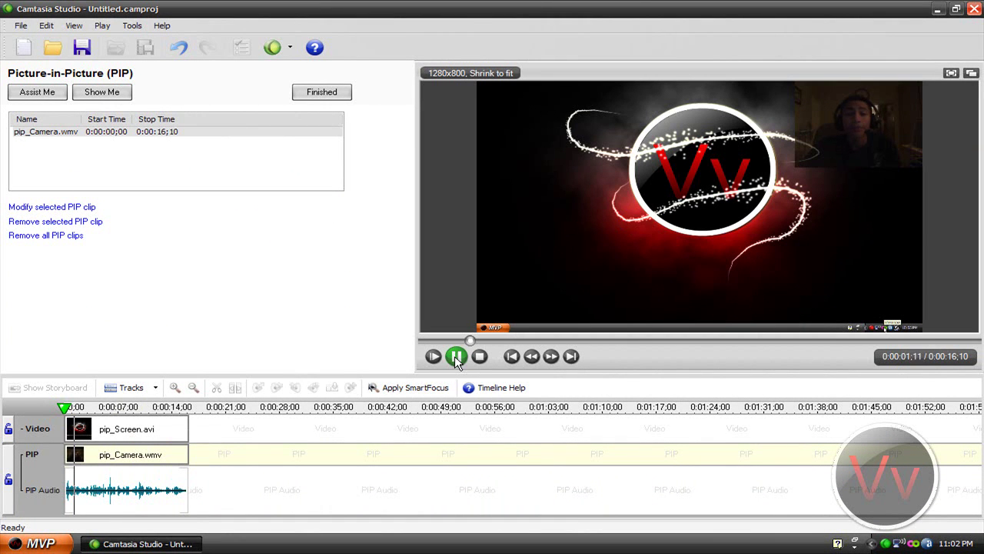
{"action": "left_click", "coordinate": [456, 358]}
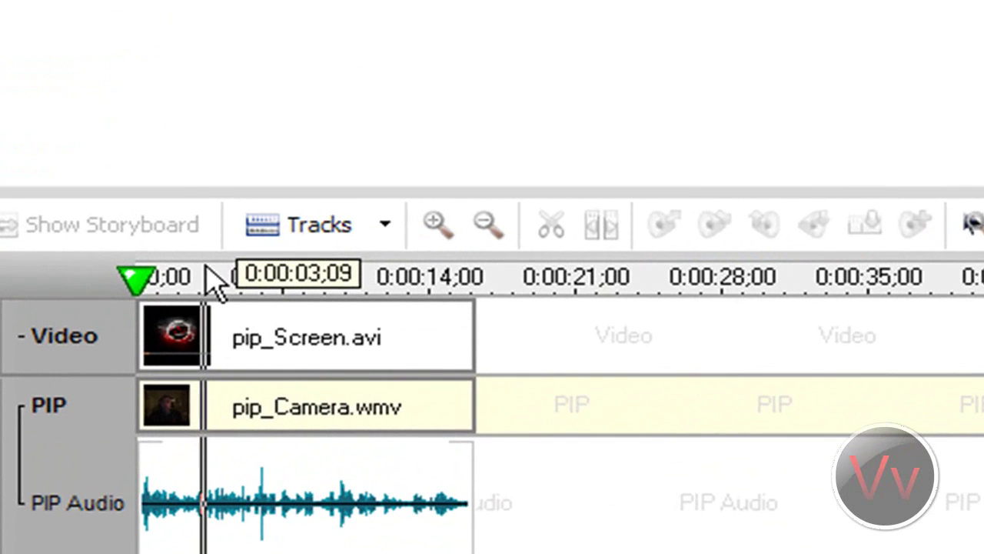
{"action": "left_click", "coordinate": [132, 366]}
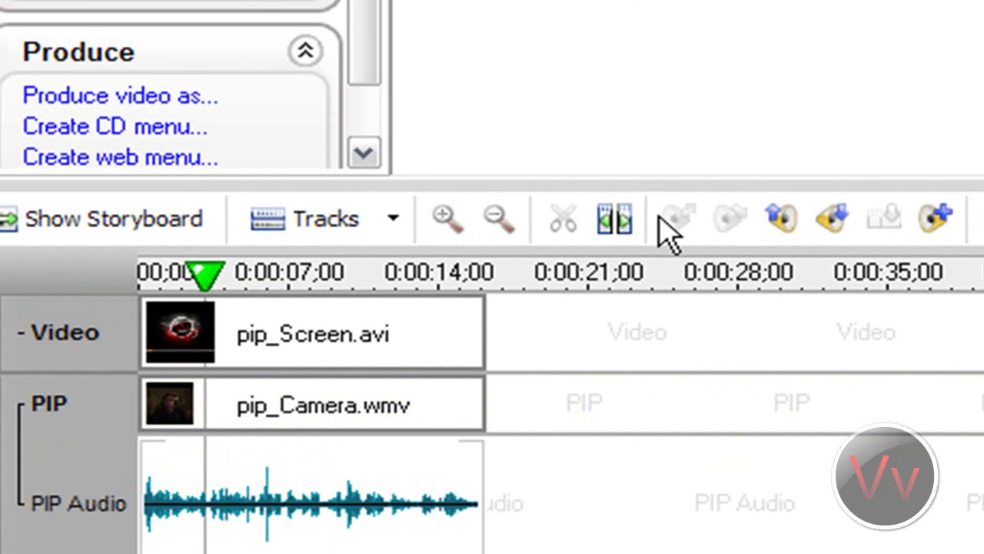
- Split all tracks at 0:00:03;03 and 0:00:10;18, then select the middle section
{"action": "left_click", "coordinate": [619, 227]}
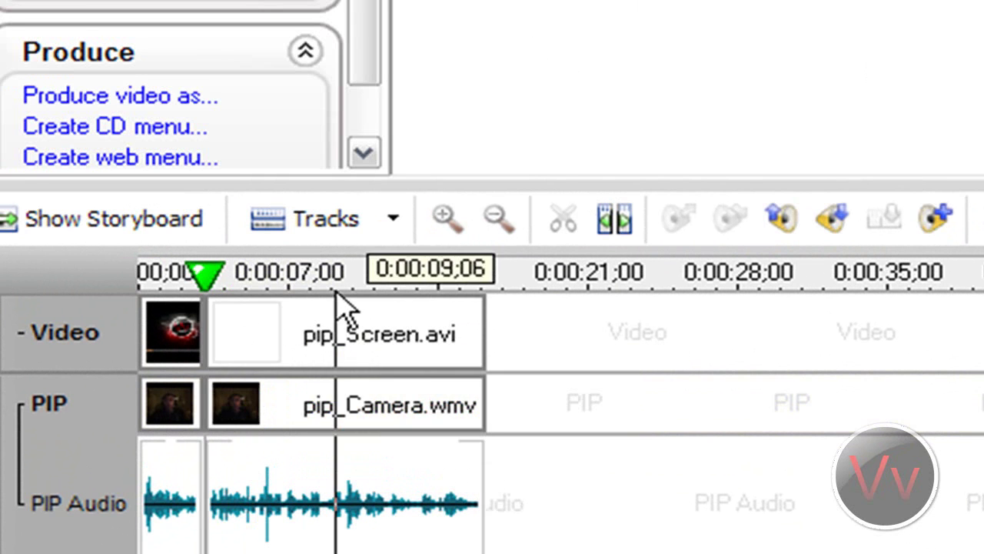
{"action": "left_click", "coordinate": [368, 274]}
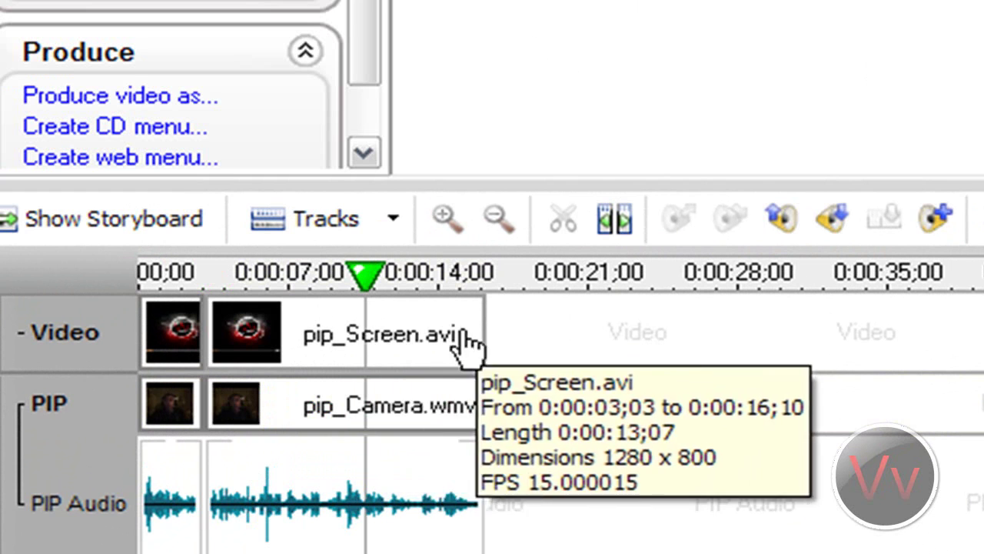
{"action": "left_click", "coordinate": [604, 220]}
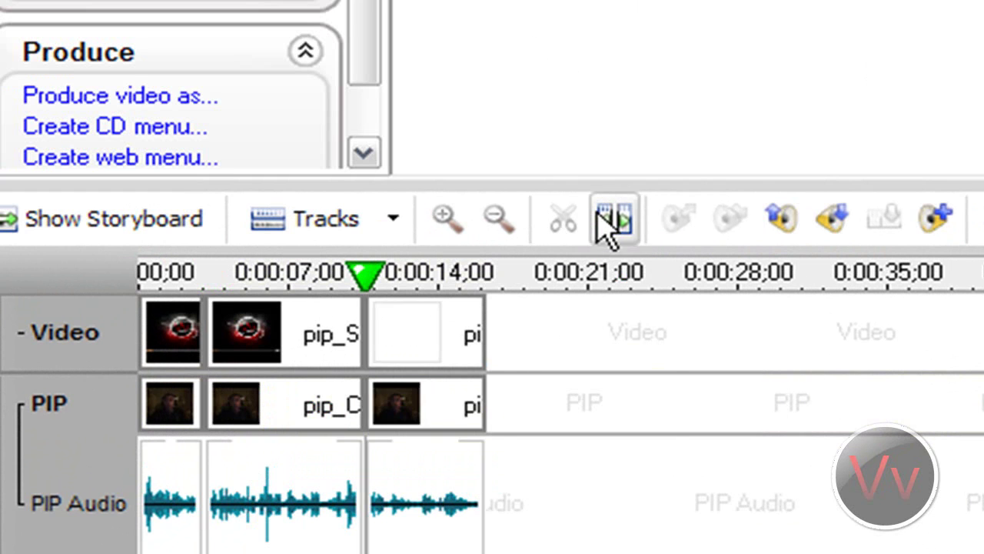
{"action": "left_click", "coordinate": [283, 370]}
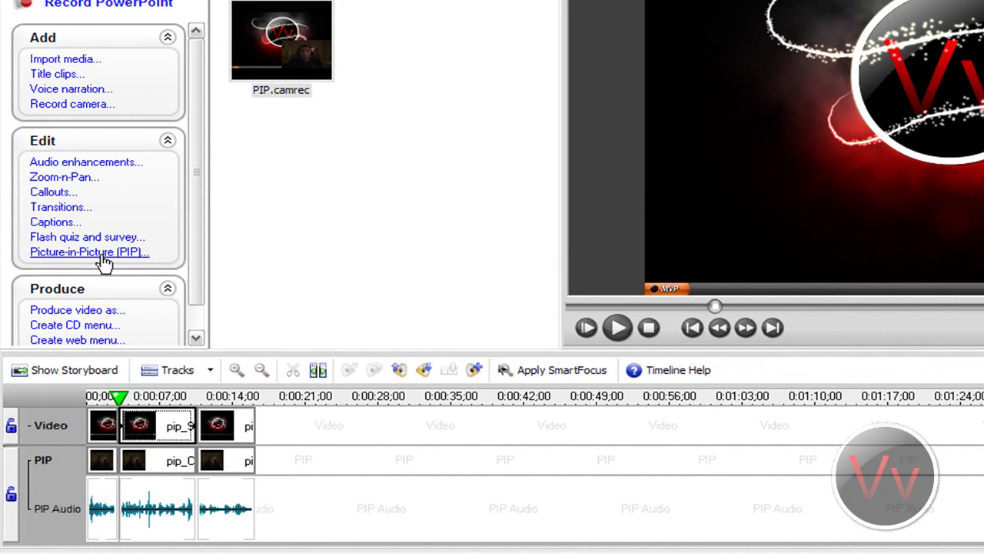
- Set the middle webcam section (0:00:03;03–0:00:10;18) to 0% opacity
{"action": "left_click", "coordinate": [116, 178]}
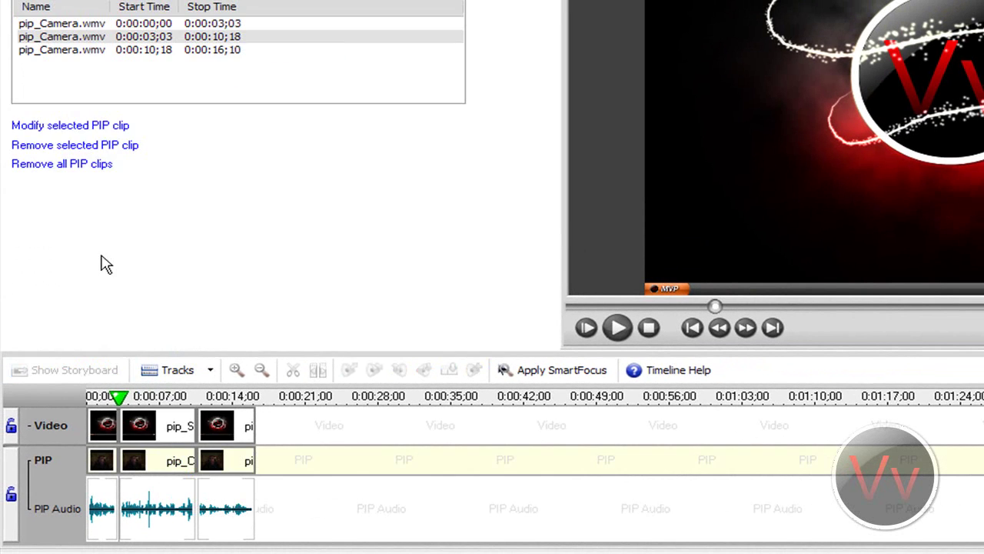
{"action": "left_click", "coordinate": [97, 125]}
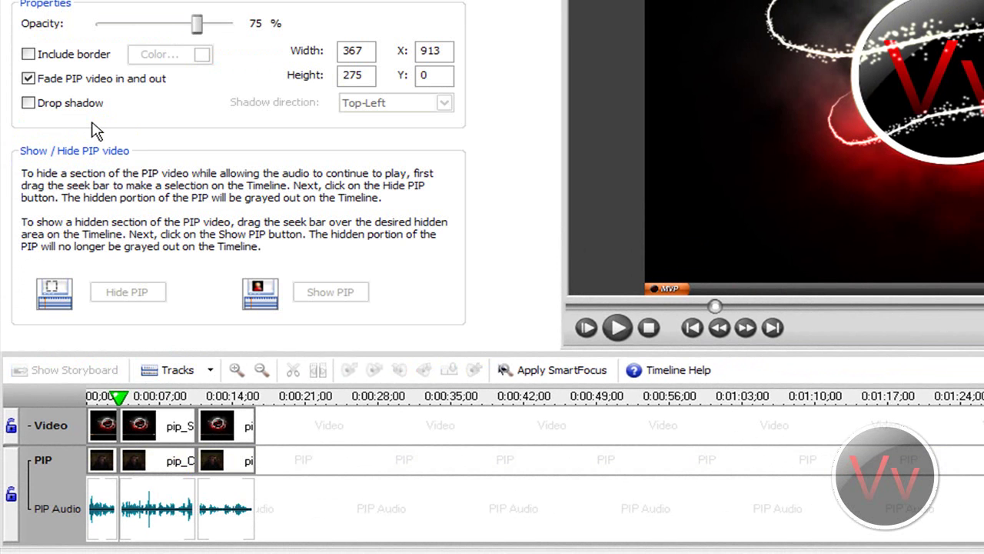
{"action": "left_click_drag", "start_coordinate": [197, 24], "coordinate": [9, 29]}
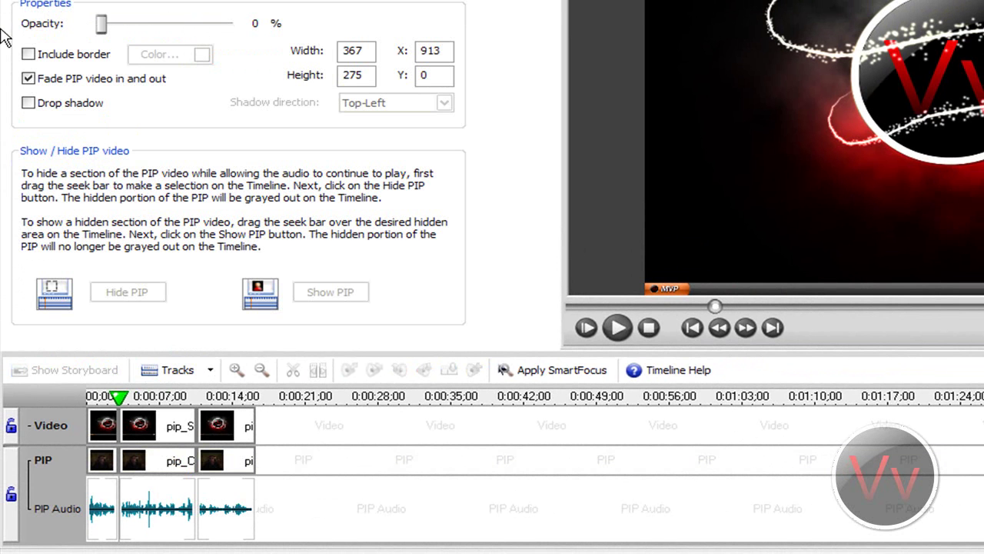
{"action": "mouse_move", "coordinate": [34, 61]}
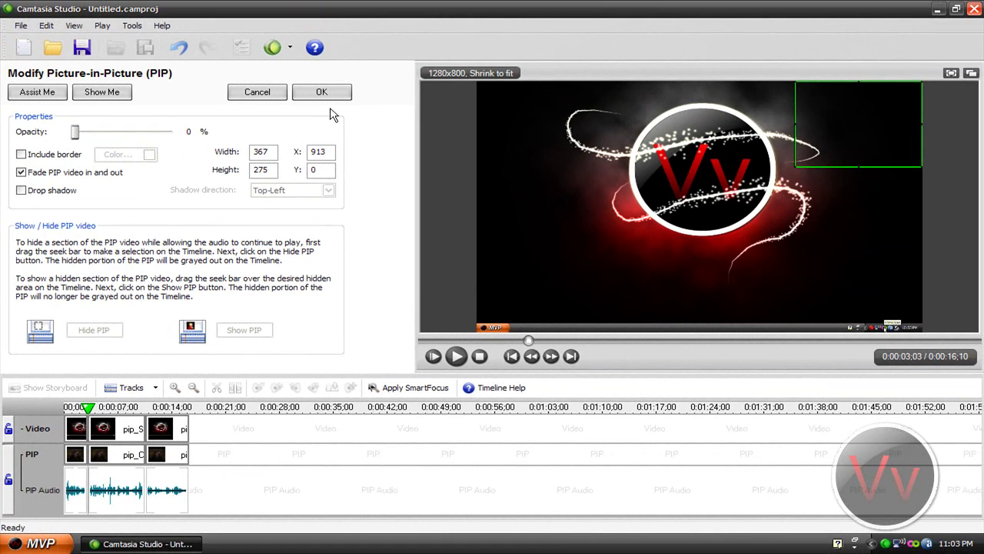
{"action": "left_click", "coordinate": [319, 93]}
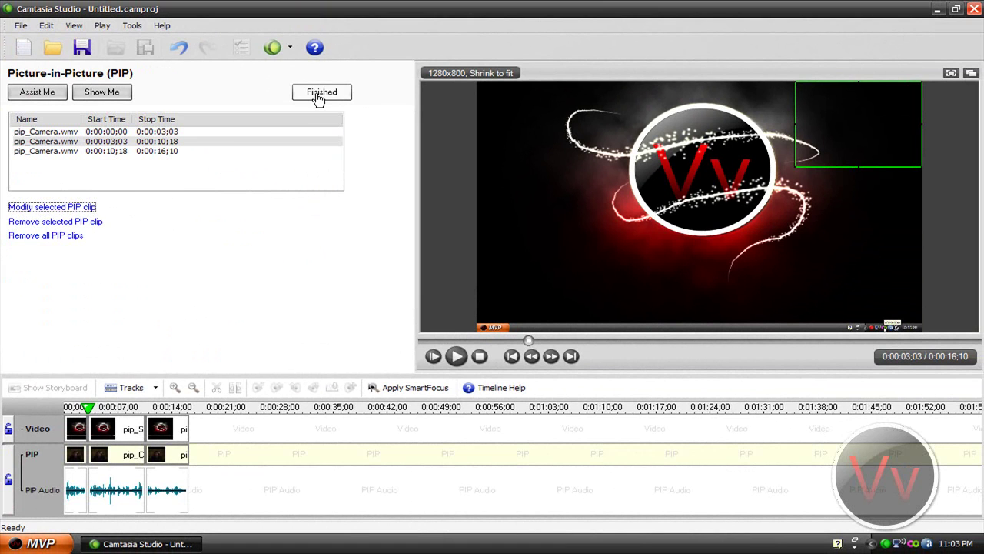
{"action": "left_click", "coordinate": [321, 92]}
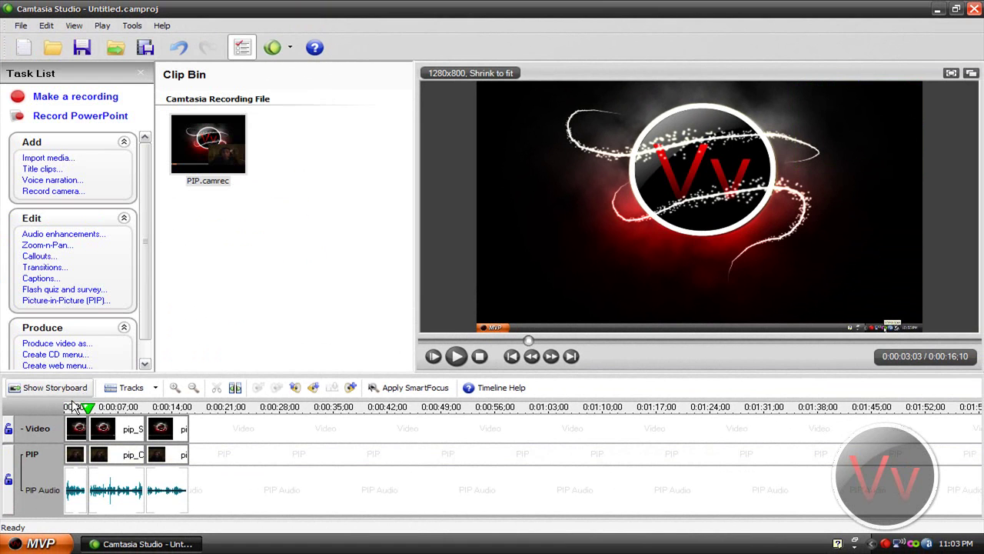
{"action": "left_click", "coordinate": [74, 407]}
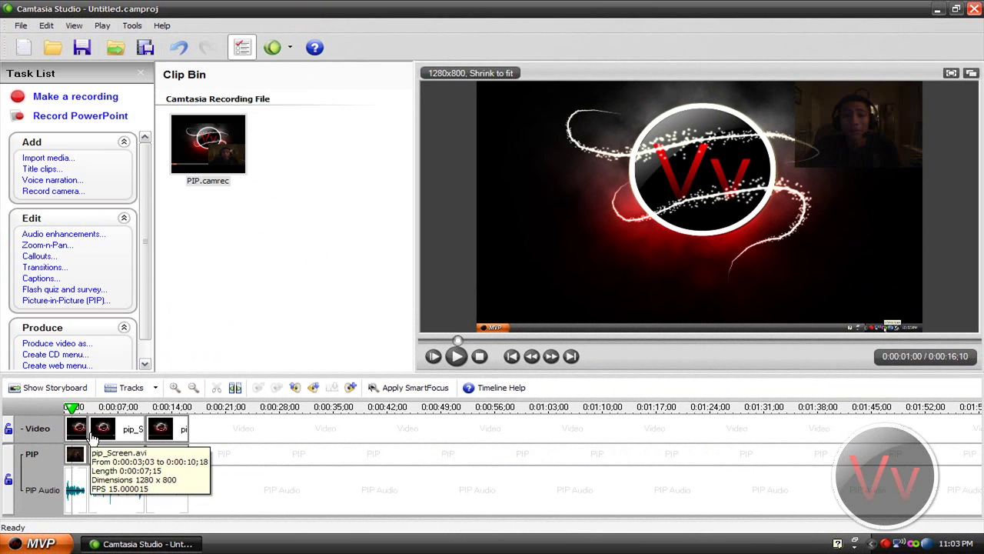
{"action": "left_click", "coordinate": [117, 407]}
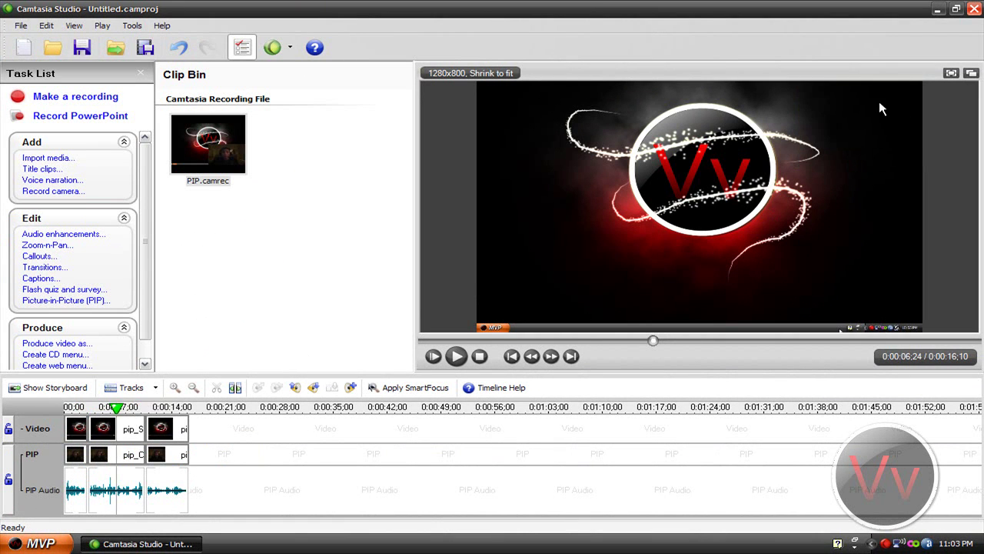
{"action": "left_click", "coordinate": [168, 407]}
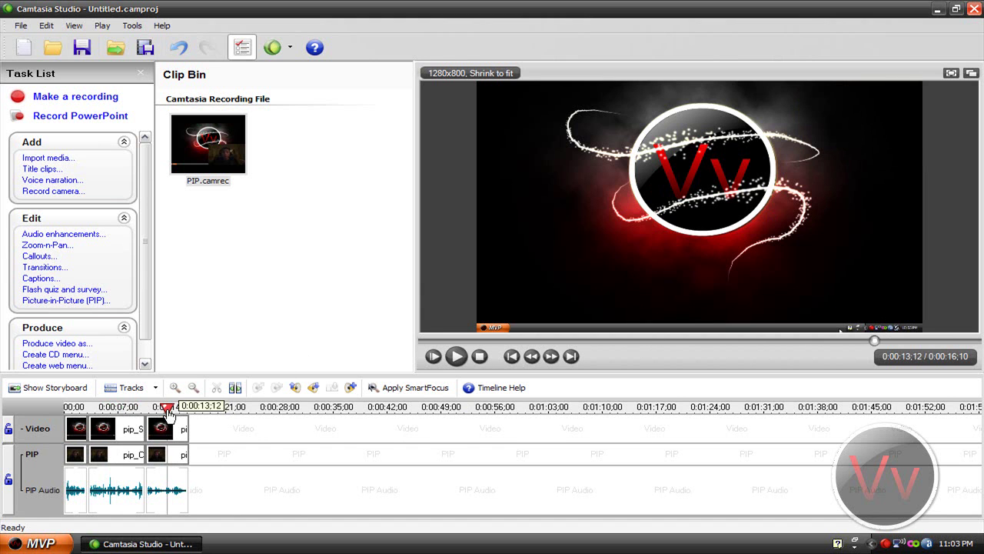
{"action": "left_click", "coordinate": [125, 406]}
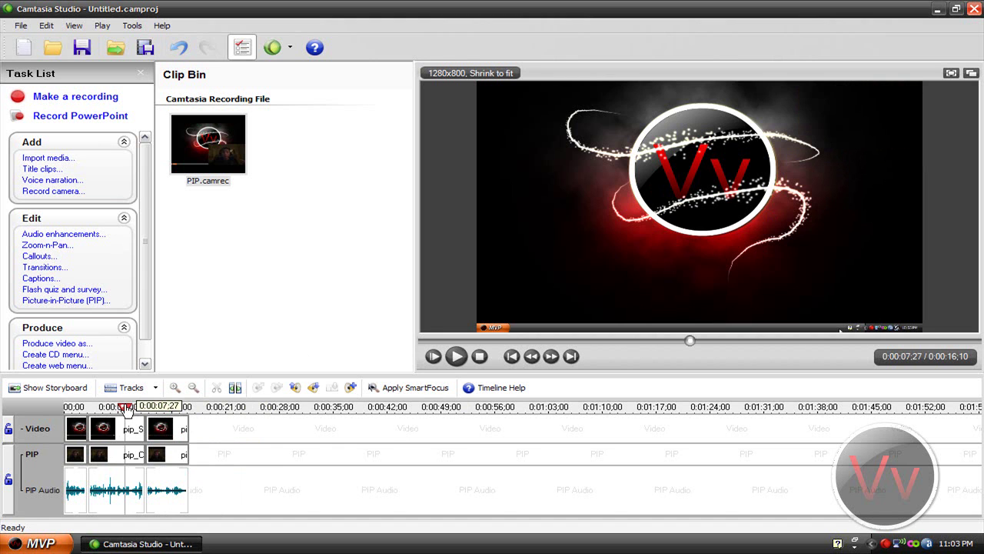
{"action": "left_click", "coordinate": [160, 429]}
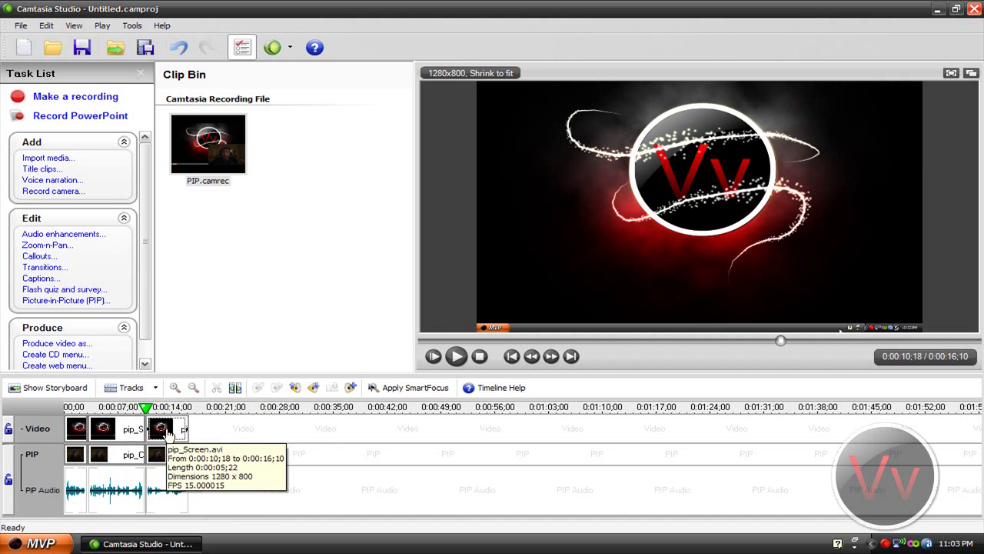
- Move the last webcam section's overlay to the bottom-left corner at X 0, Y 526
{"action": "left_click", "coordinate": [48, 300]}
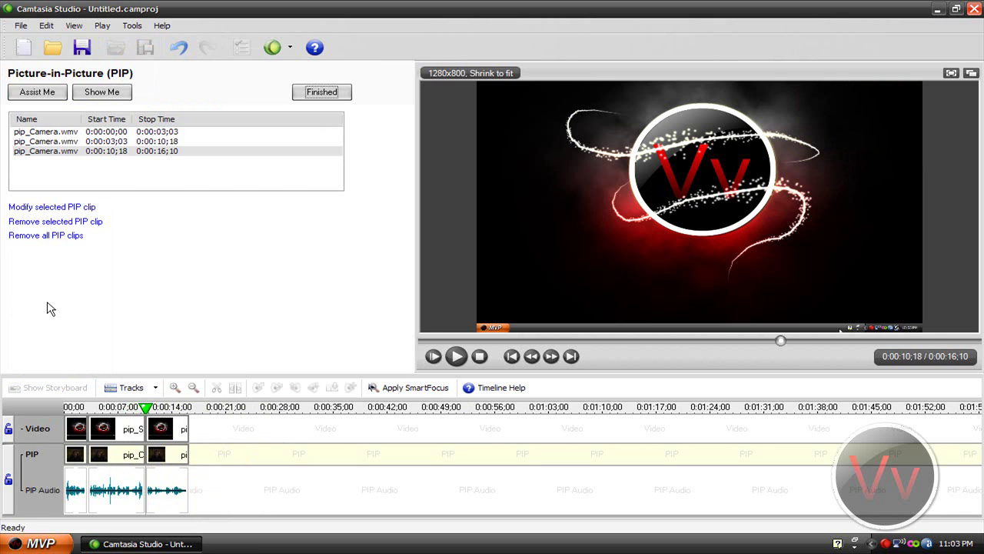
{"action": "left_click", "coordinate": [50, 207]}
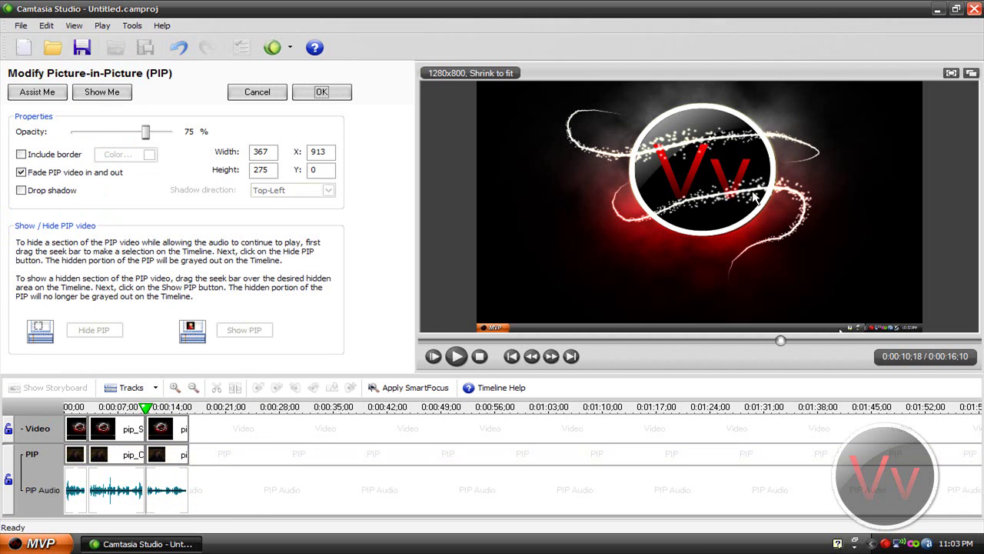
{"action": "left_click_drag", "start_coordinate": [903, 141], "coordinate": [584, 306]}
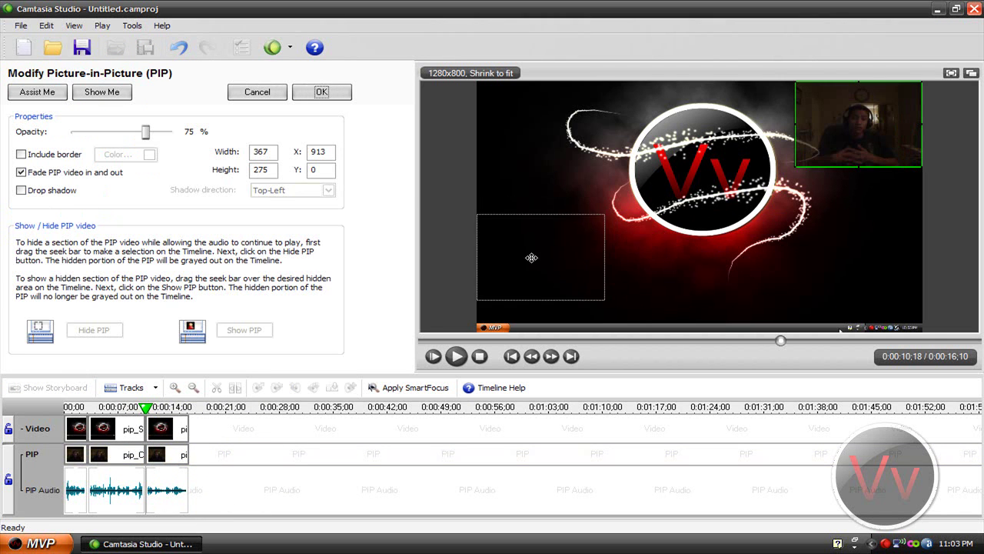
{"action": "left_click", "coordinate": [321, 94]}
{"action": "left_click", "coordinate": [323, 94]}
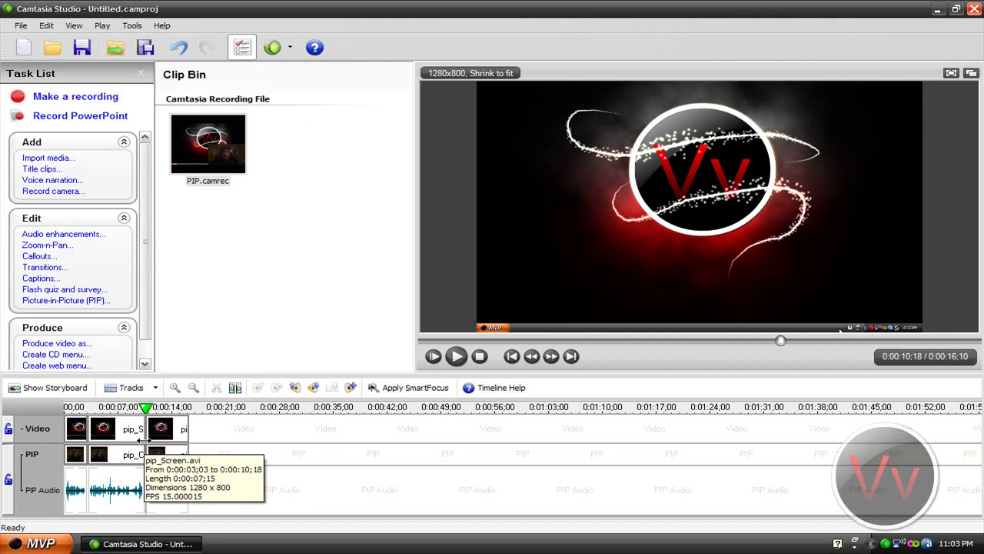
{"action": "left_click", "coordinate": [76, 412]}
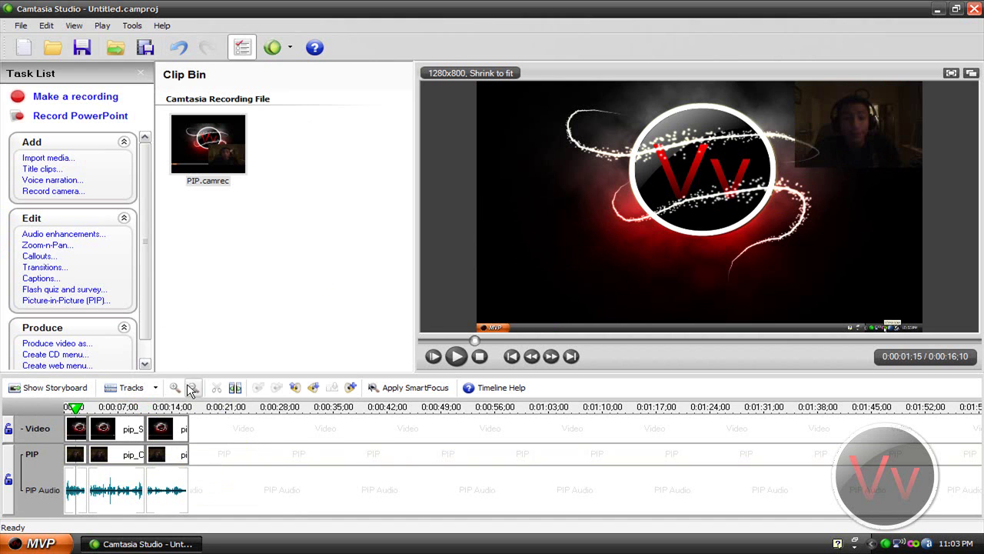
{"action": "left_click", "coordinate": [116, 407]}
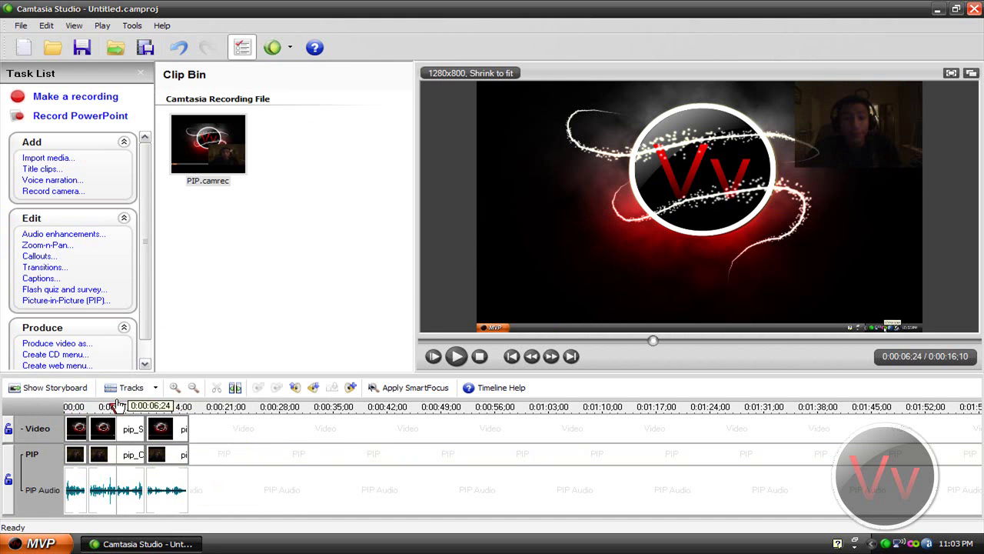
{"action": "left_click", "coordinate": [177, 407]}
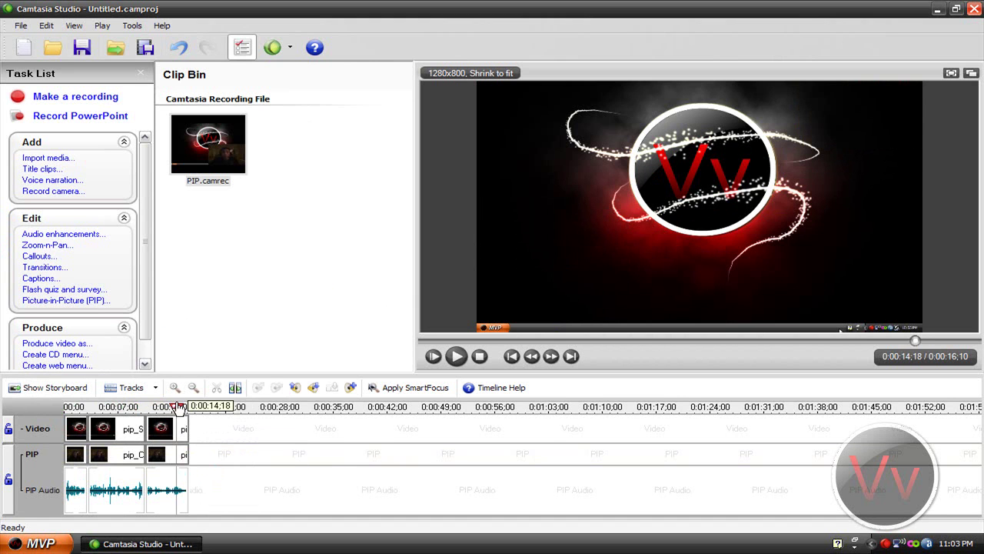